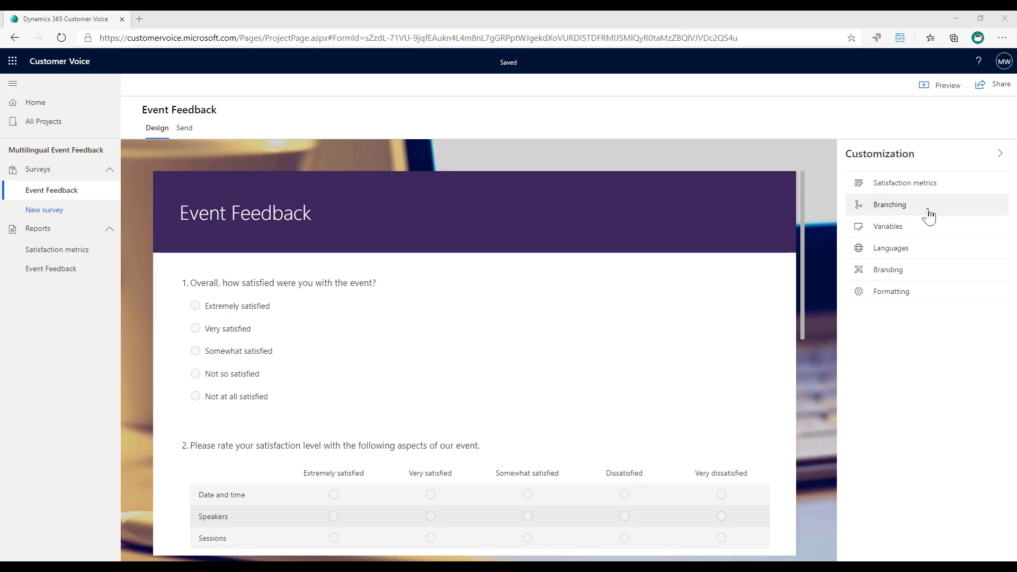
- Review the default and additional languages configured for the Event Feedback survey
click(902, 250)
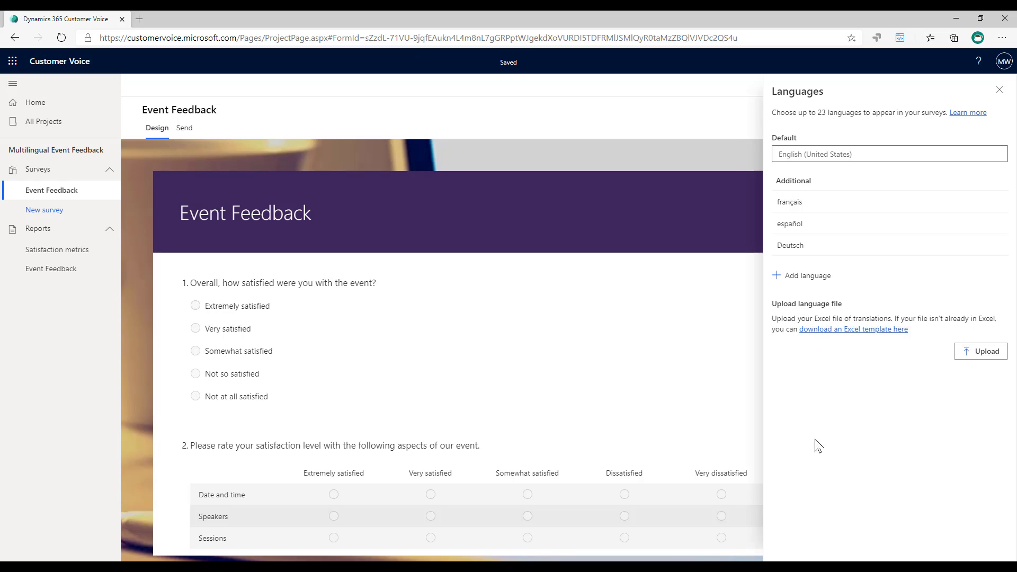
click(141, 162)
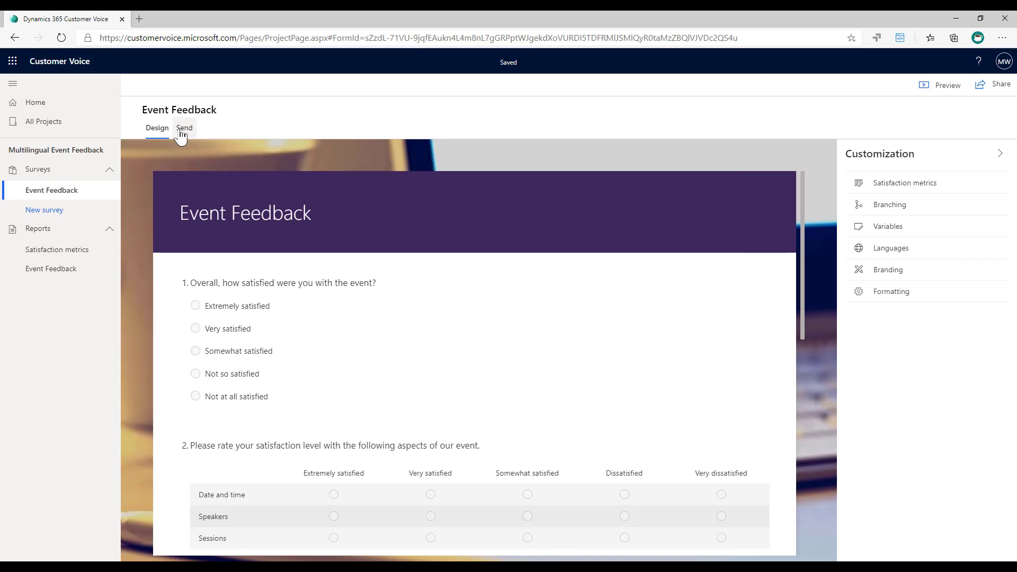
- Open the survey's embedding options and examine the survey ID and context variables in the inline embed code
click(183, 128)
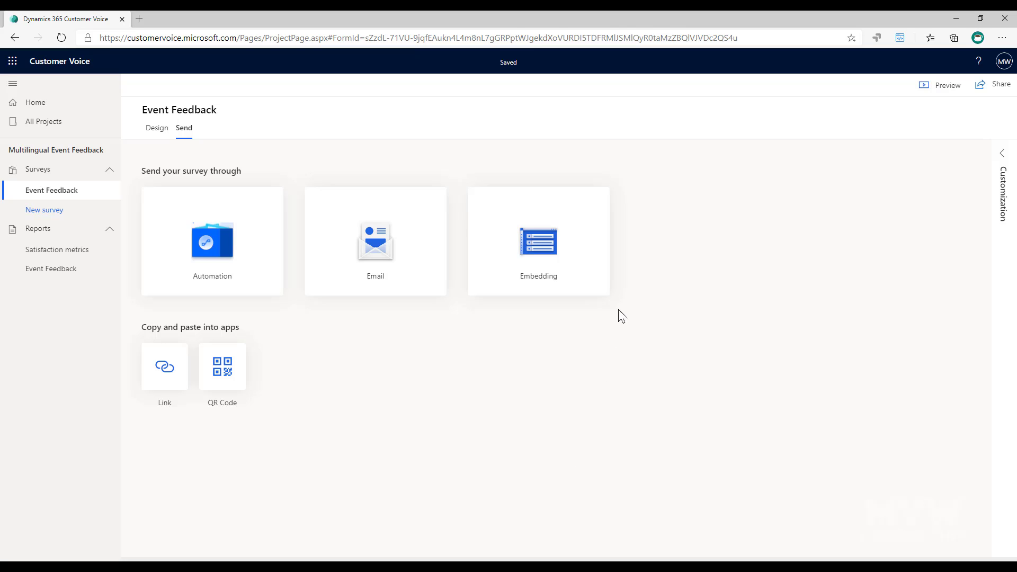
click(532, 257)
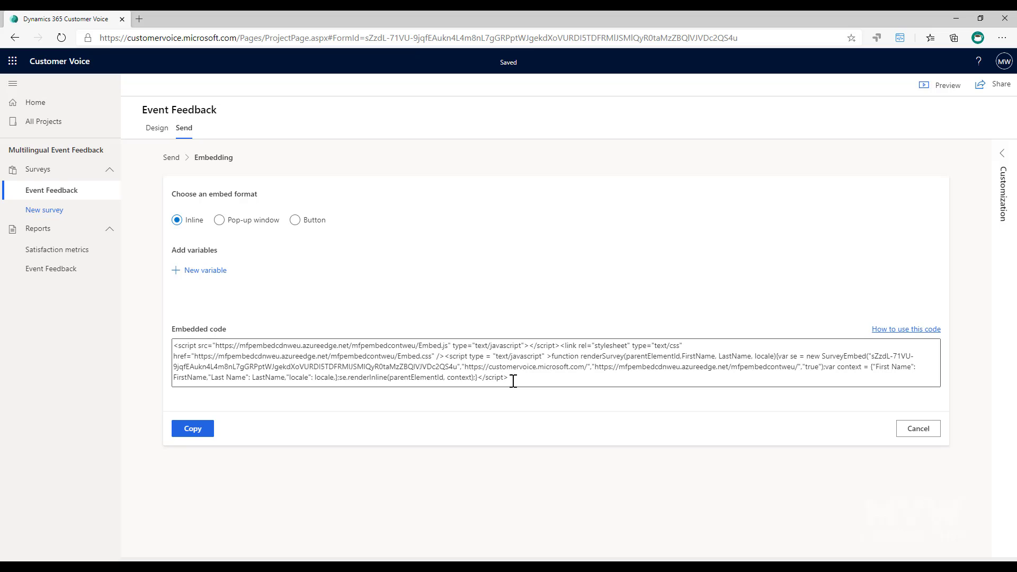
drag(513, 379, 165, 346)
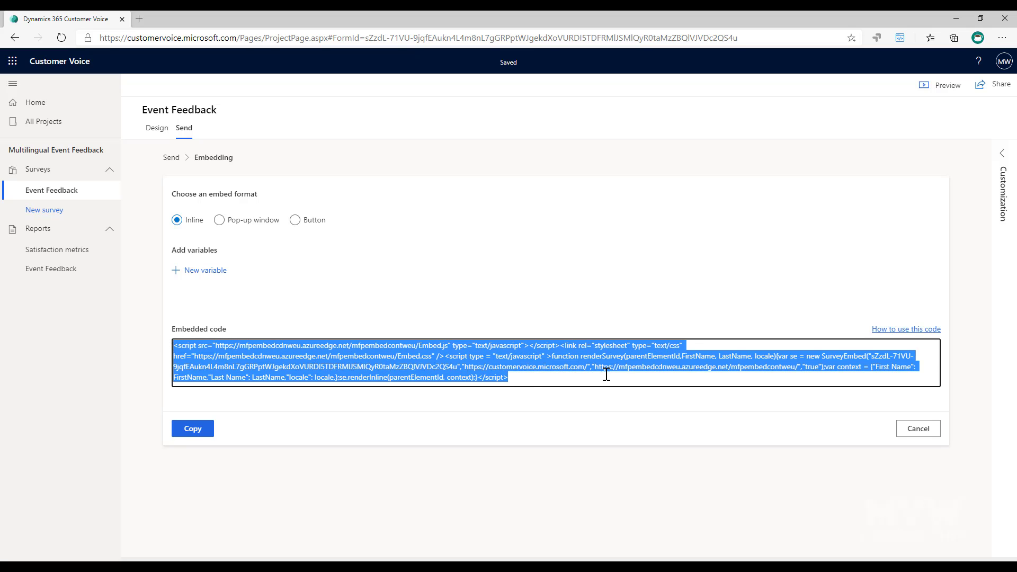
click(874, 358)
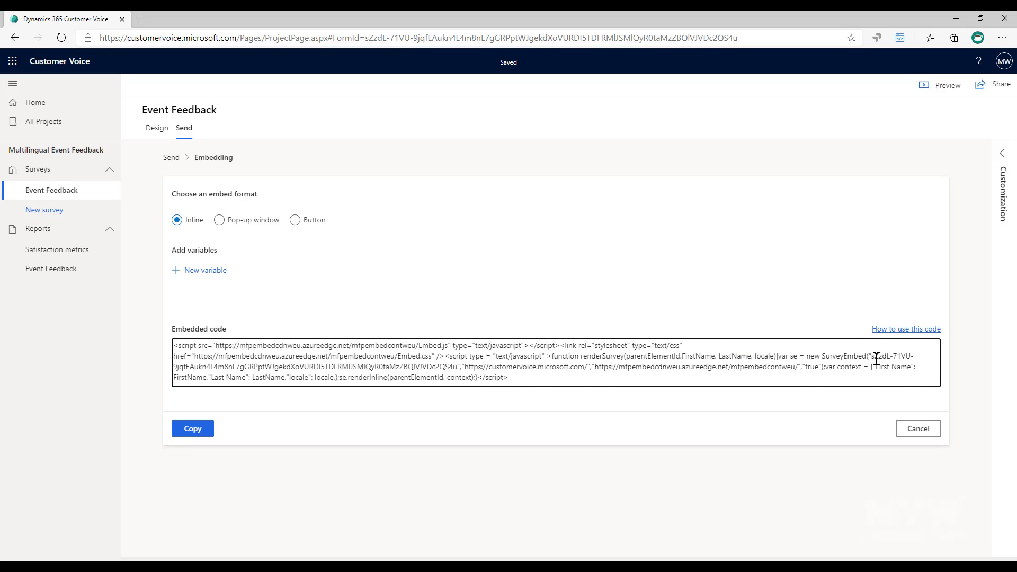
drag(869, 356, 456, 366)
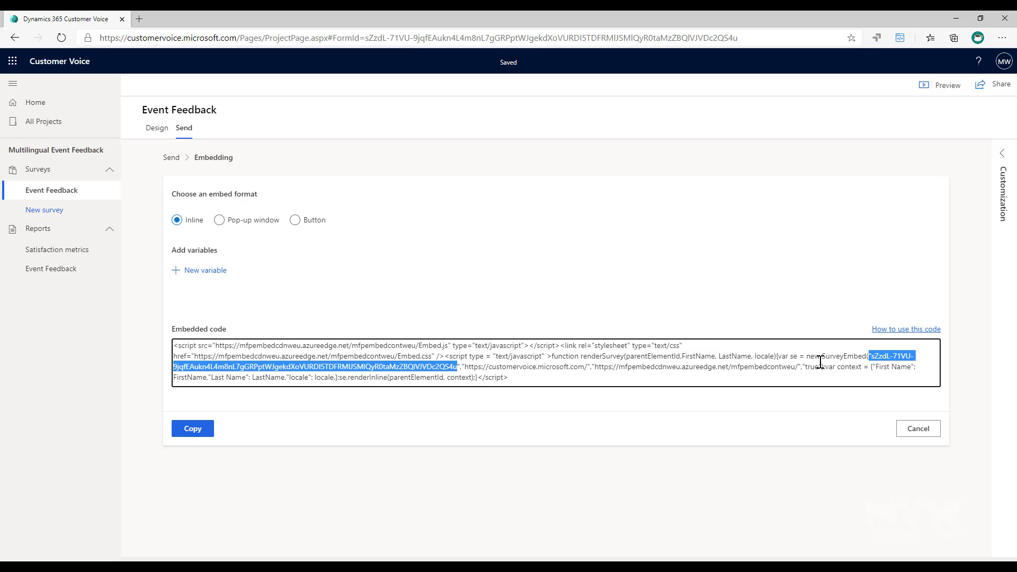
drag(872, 366, 334, 377)
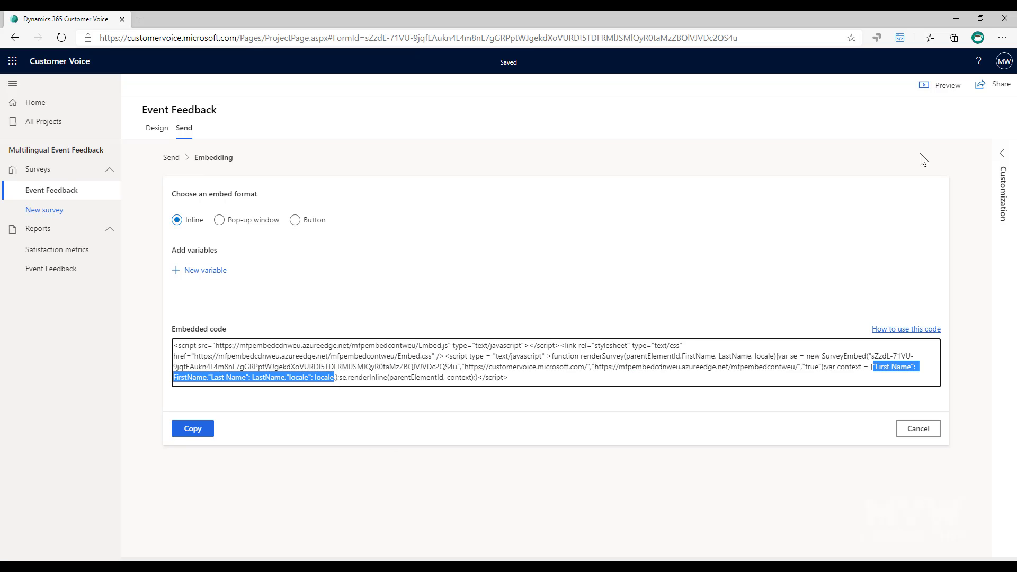
- Review the variables defined for the survey and their default values
click(999, 155)
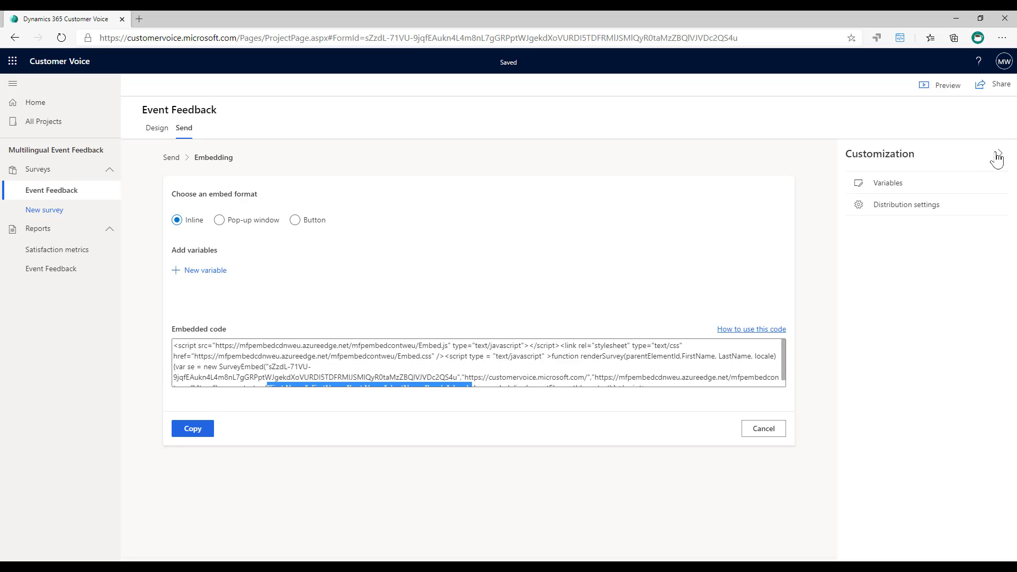
click(887, 185)
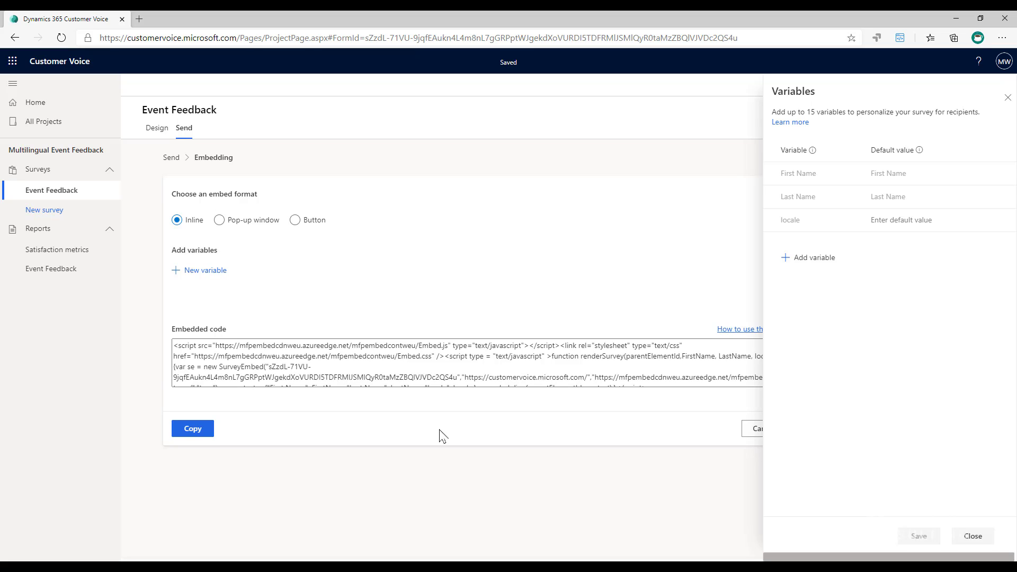
click(450, 520)
- Copy the inline embed code of the Event Feedback survey
scroll(314, 372, down, 2)
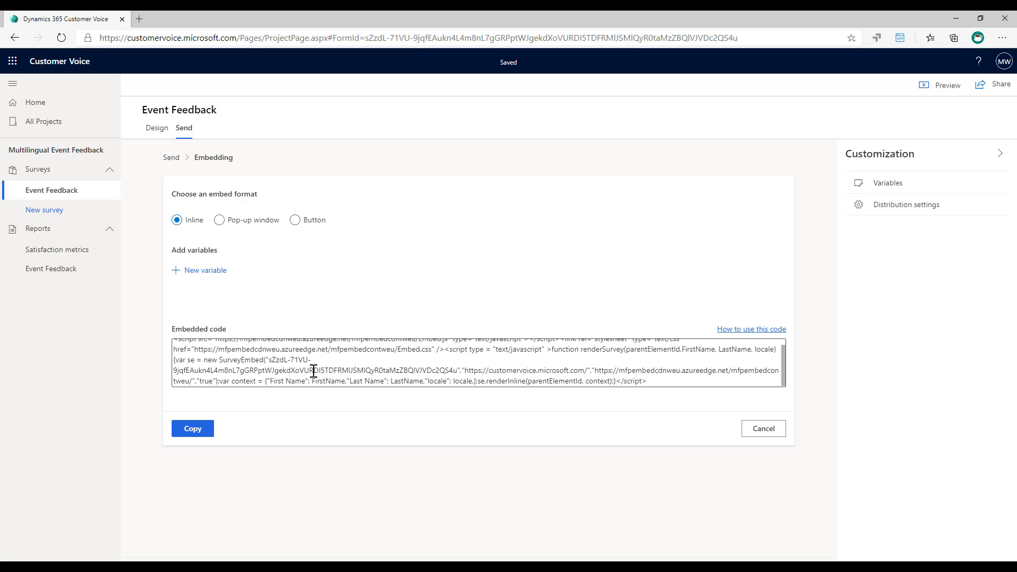
click(193, 428)
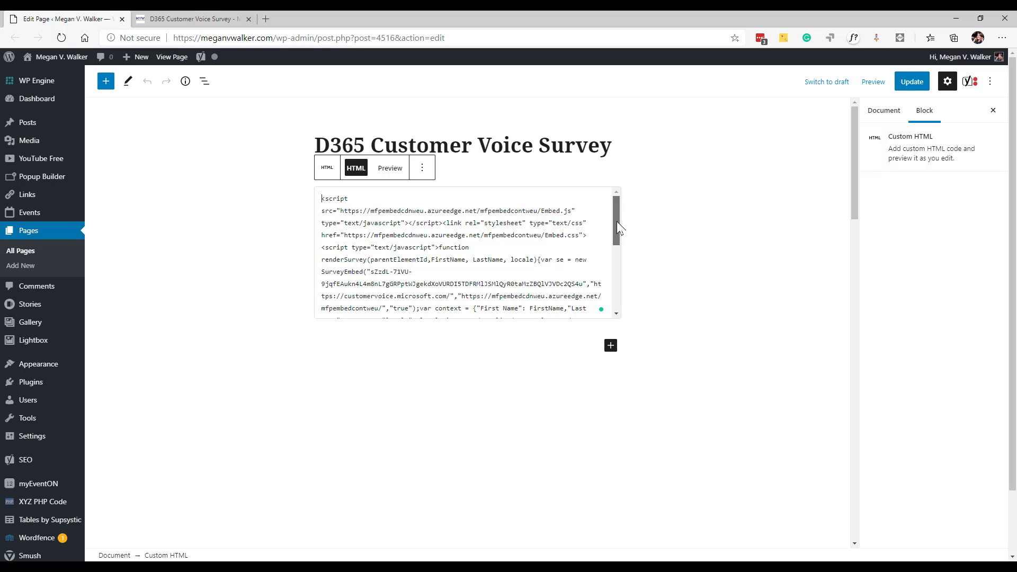
- Switch to the WordPress page editor and examine the embed script and center tag in the custom HTML block
drag(617, 228, 615, 234)
drag(396, 312, 320, 191)
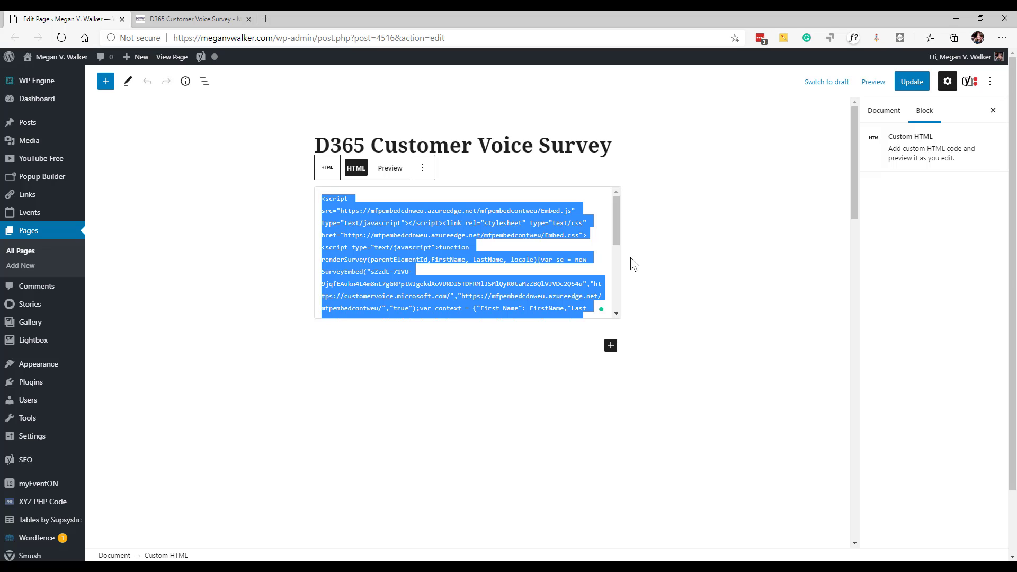
drag(617, 237, 617, 259)
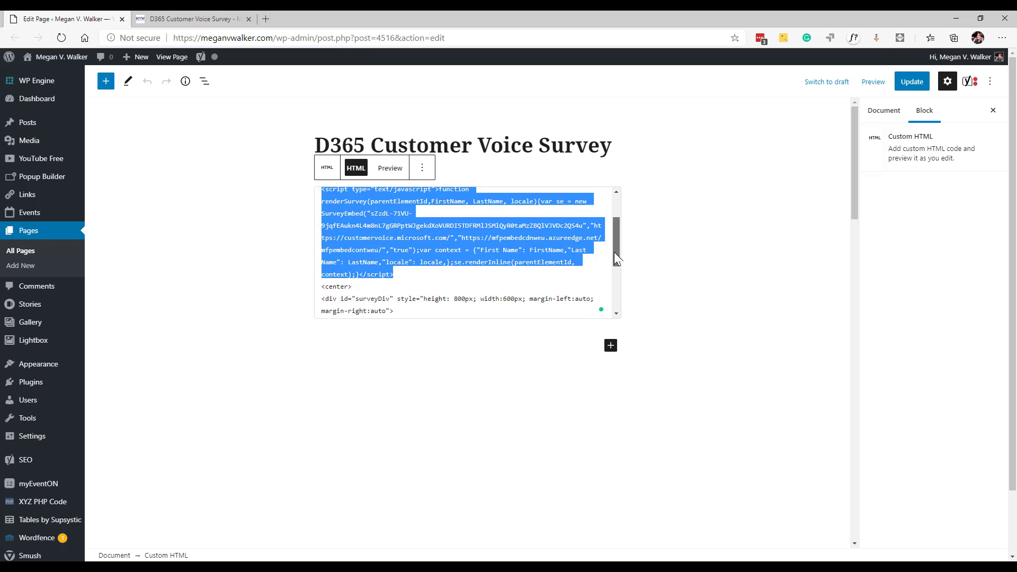
drag(371, 286, 317, 286)
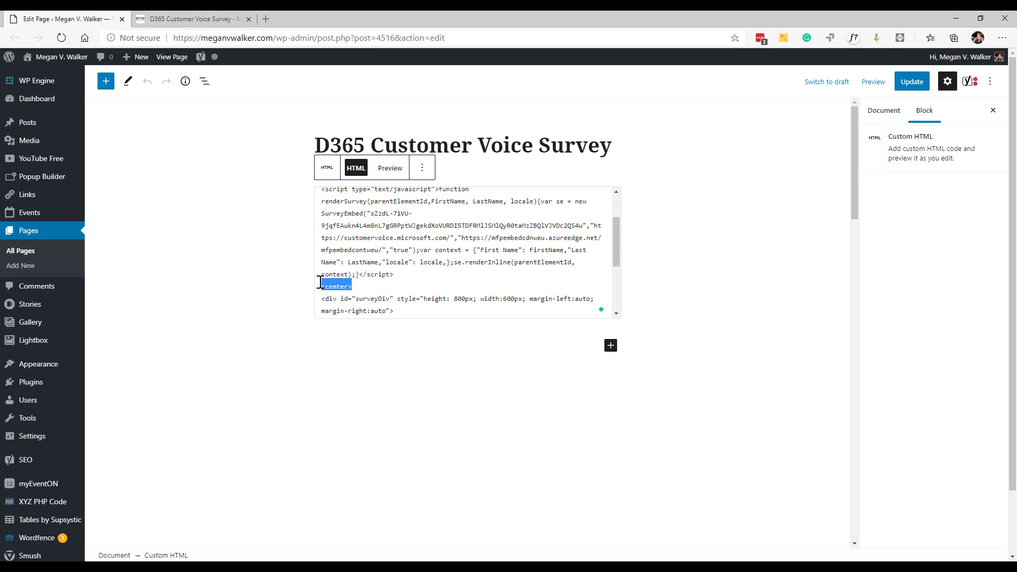
- Examine the opening div tag in the custom HTML, including its surveyDiv ID and its size and margin styles
click(396, 310)
key(shift+Down)
key(shift+Down)
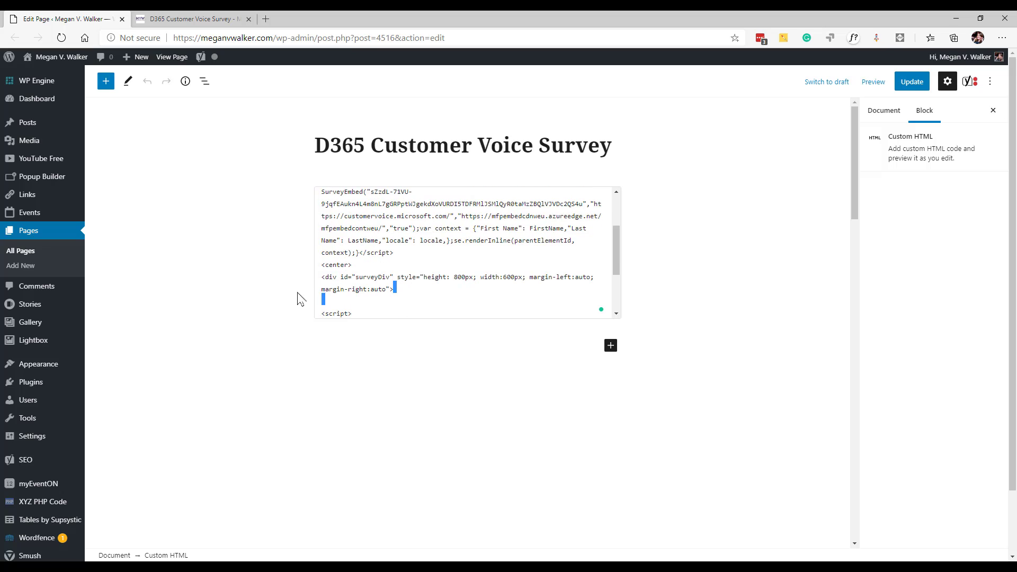
drag(301, 299, 307, 279)
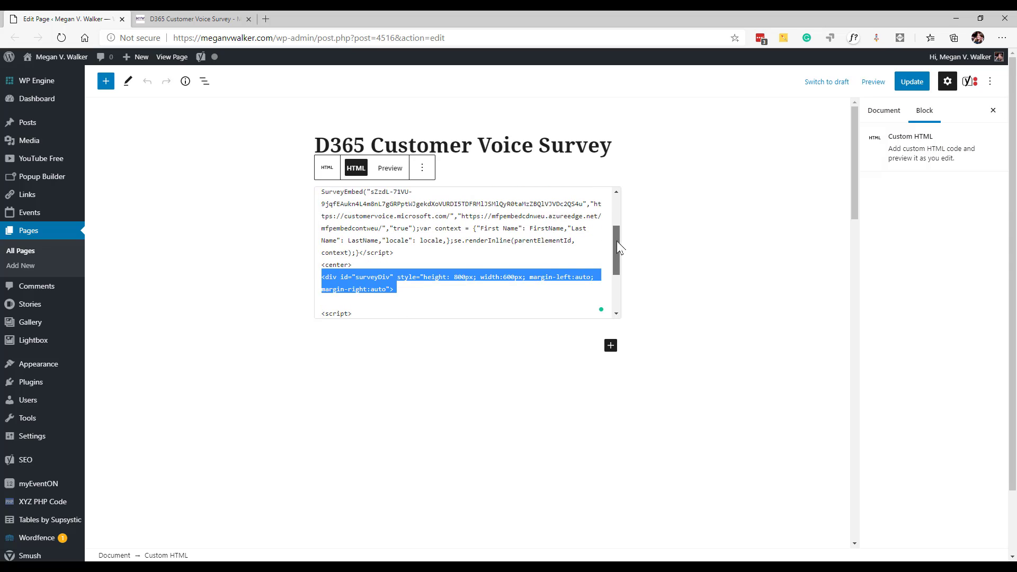
drag(619, 248, 619, 243)
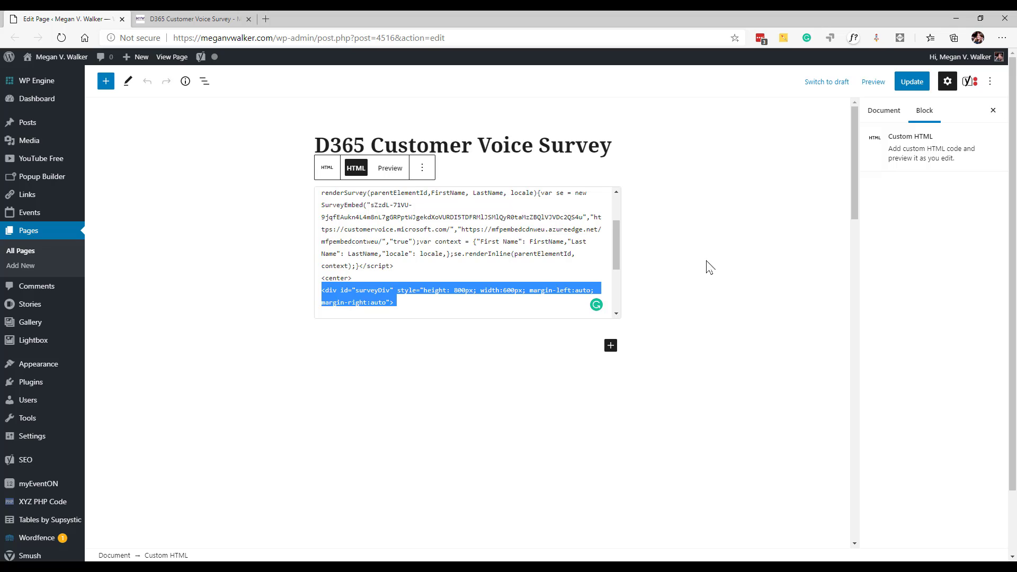
click(428, 303)
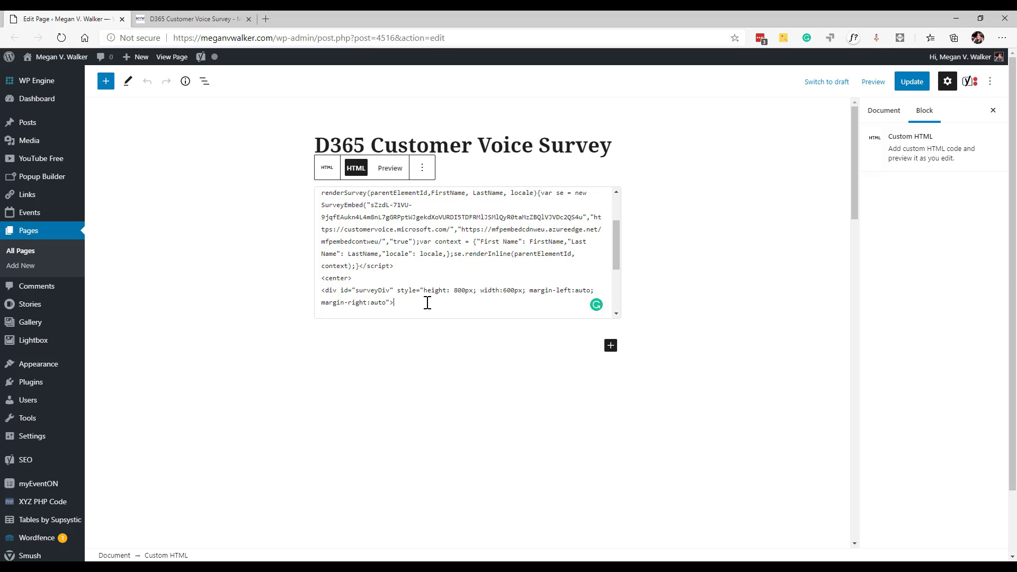
click(355, 290)
drag(362, 289, 389, 290)
- Examine how the surveyDiv opening and closing tags enclose the script that calls renderSurvey
drag(615, 248, 617, 290)
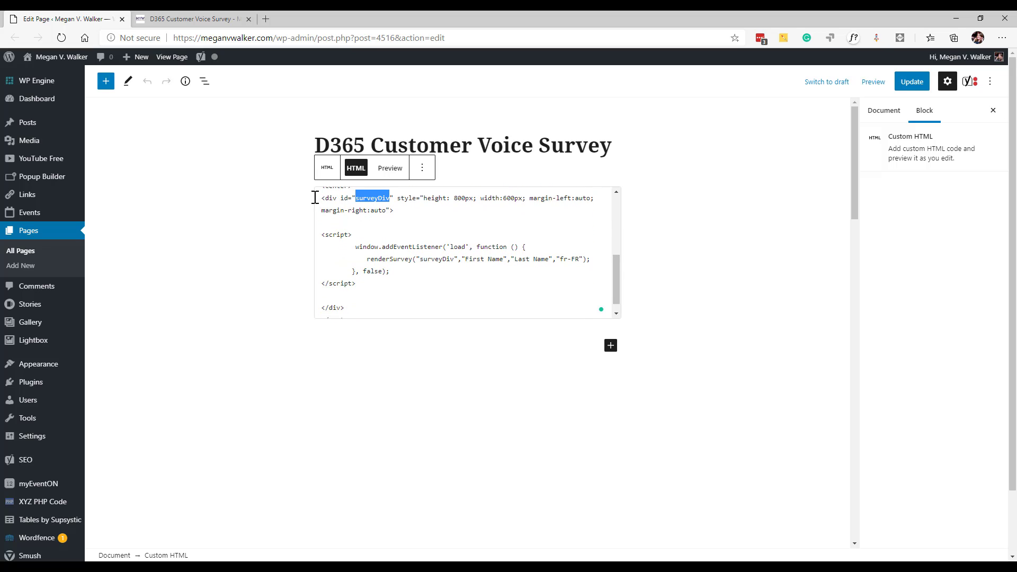
drag(319, 198, 420, 211)
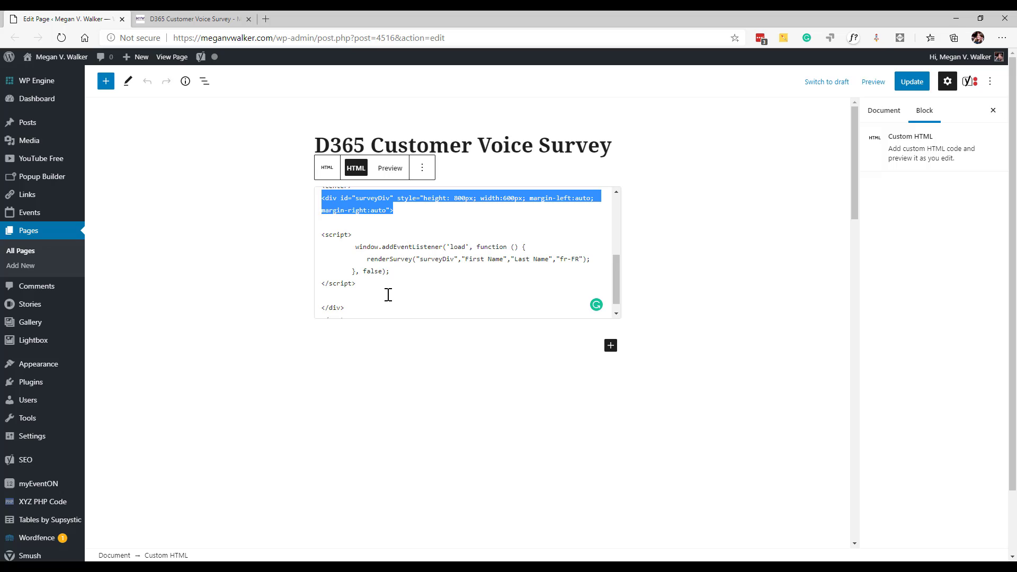
drag(345, 307, 320, 307)
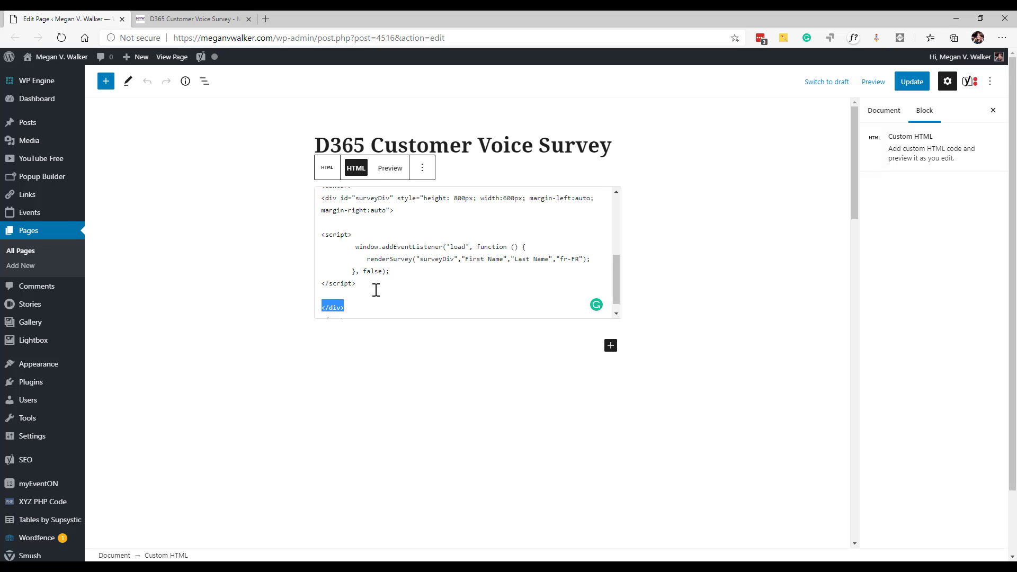
drag(357, 284, 312, 239)
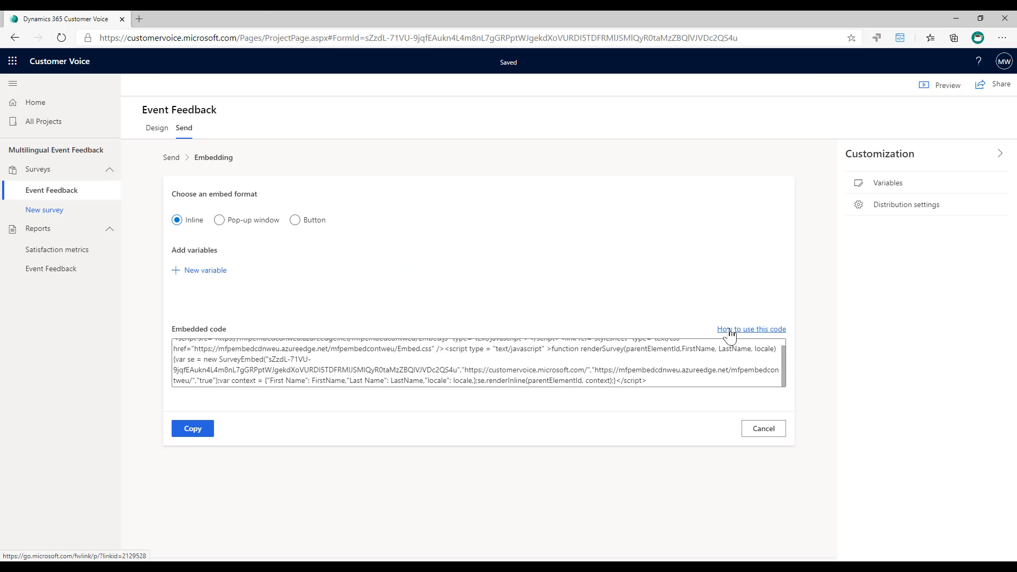
- Switch to Customer Voice, open the help article on using the embed code, and examine its sample renderSurvey load script
click(728, 333)
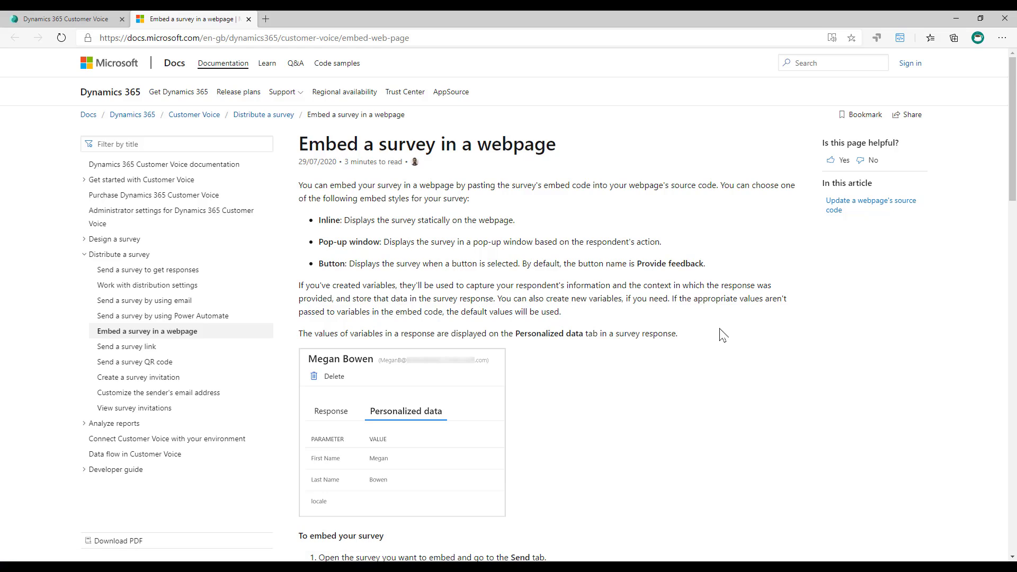
scroll(723, 333, down, 15)
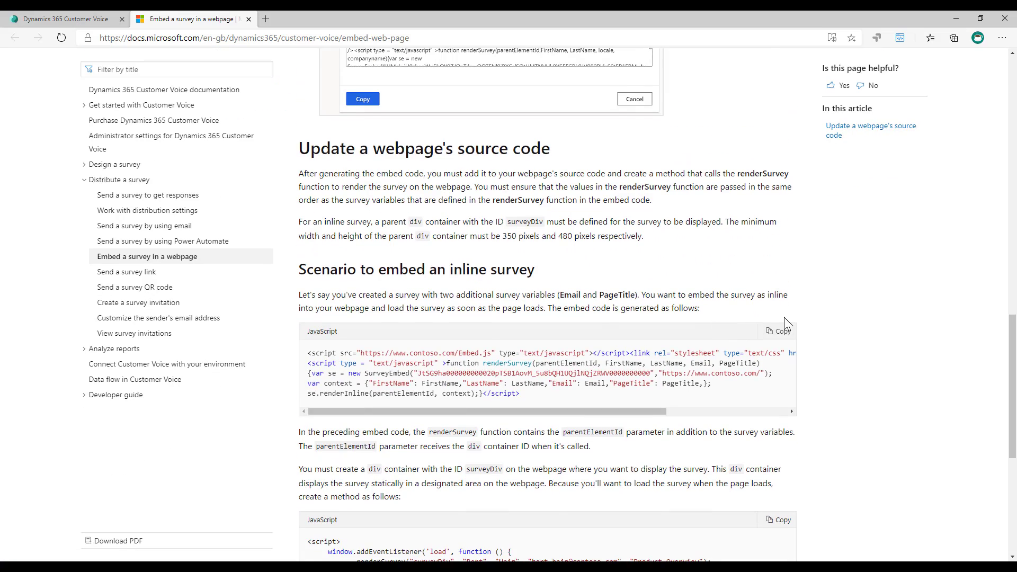
scroll(784, 320, down, 4)
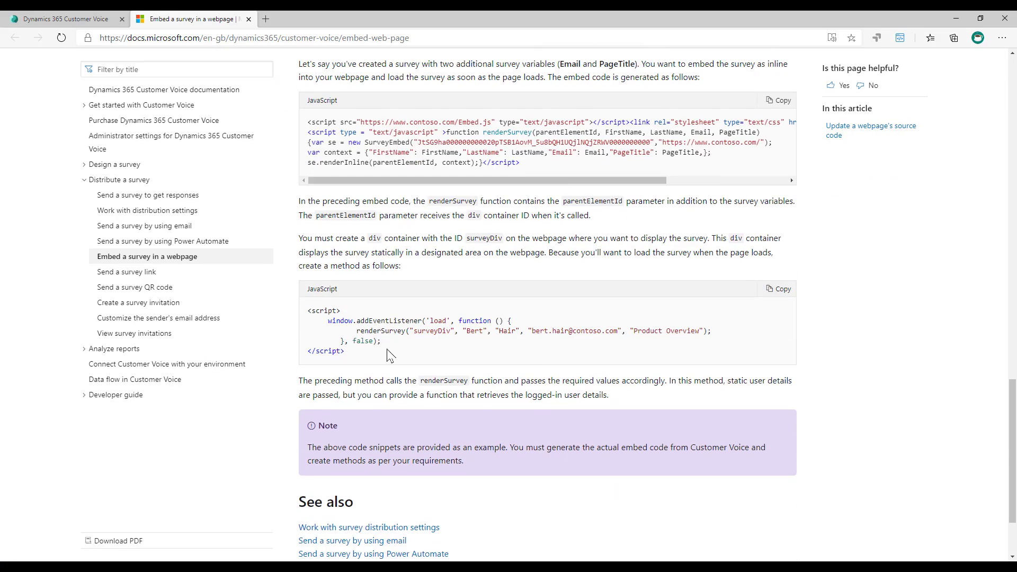
drag(390, 355, 305, 316)
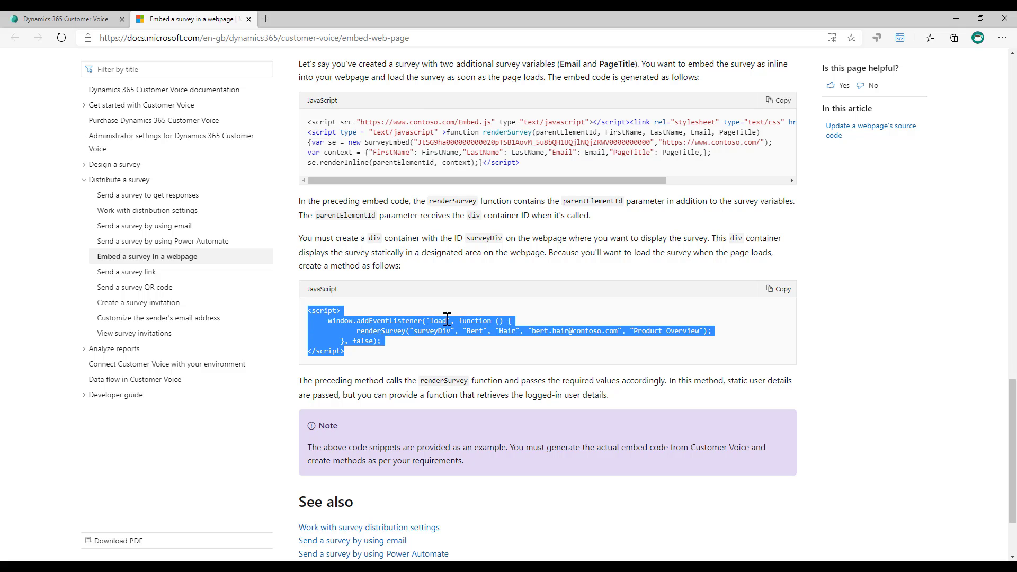
click(871, 341)
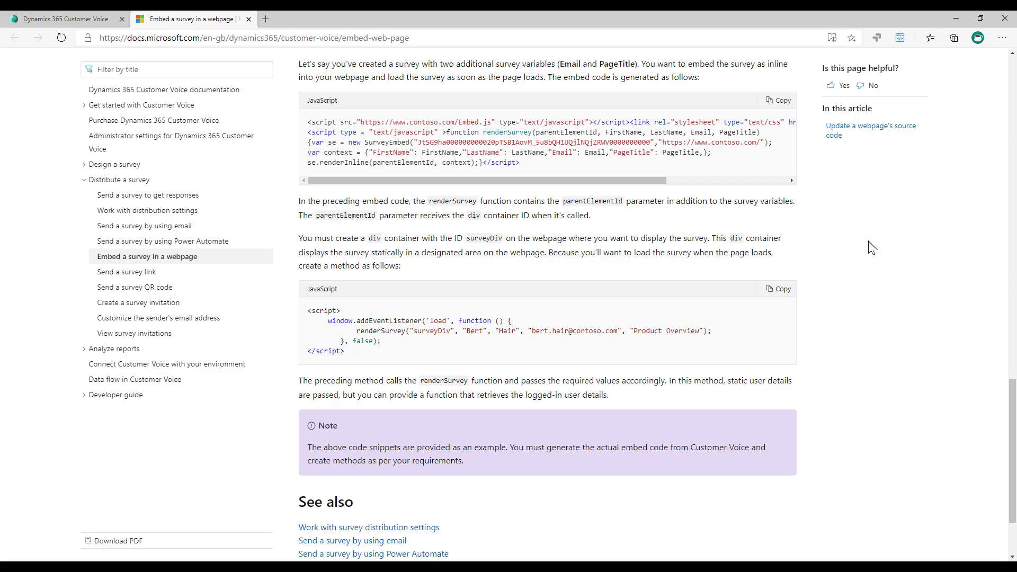
- Return to the WordPress page editor and examine the load event script in the custom HTML block
click(956, 19)
click(659, 311)
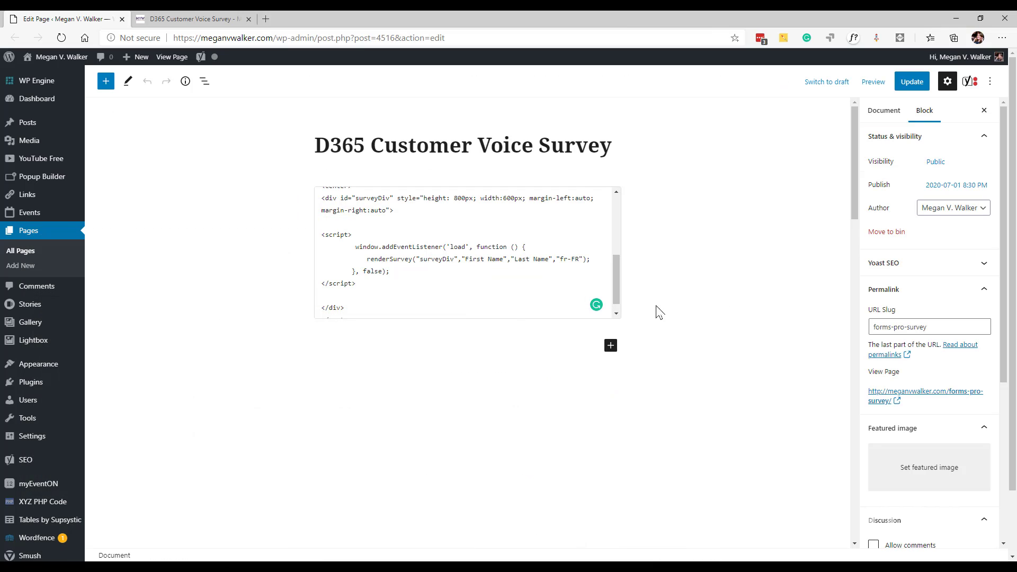
drag(363, 283, 321, 233)
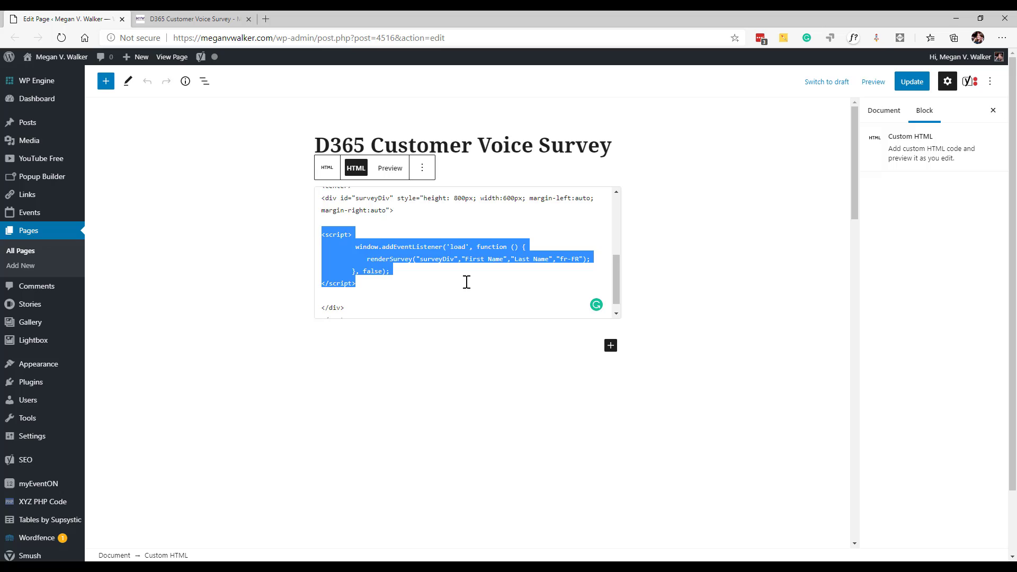
key(Right)
- Replace the language code in the renderSurvey call's last argument with locale
drag(465, 261, 580, 258)
click(515, 259)
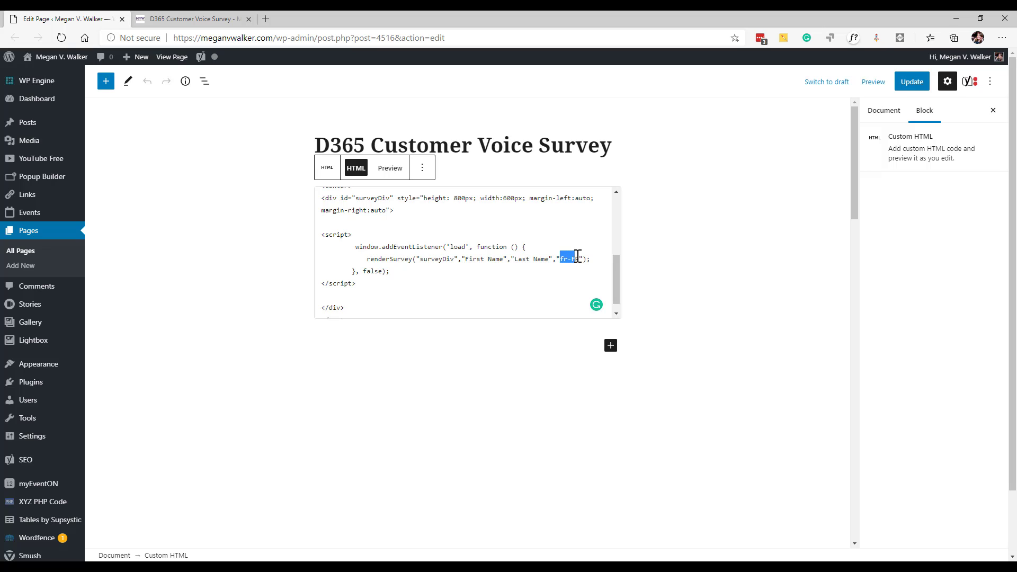
text(locale)
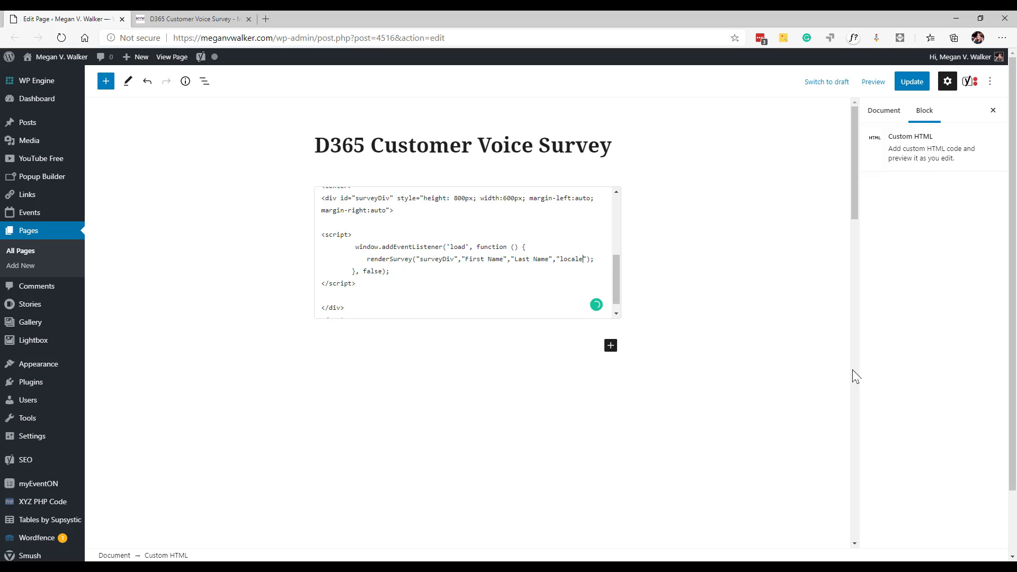
click(620, 378)
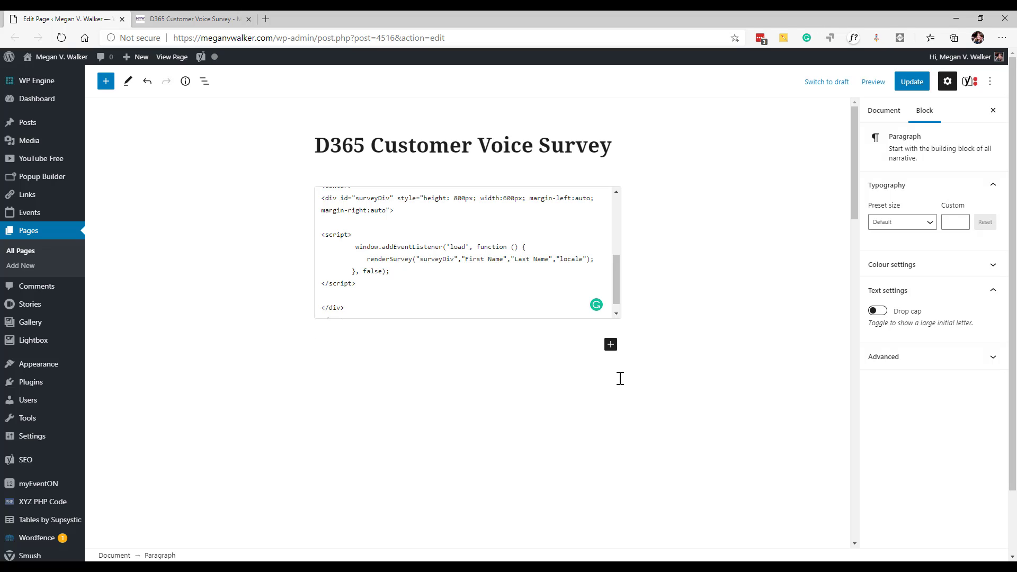
- Replace the locale placeholder in the renderSurvey call's last argument with fr-FR
drag(560, 259, 583, 258)
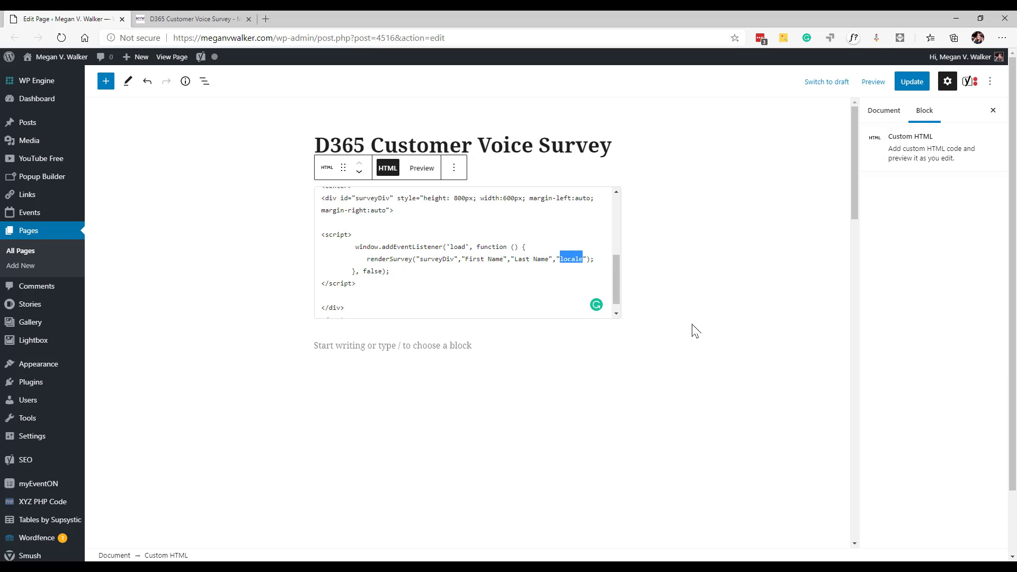
text(fr-)
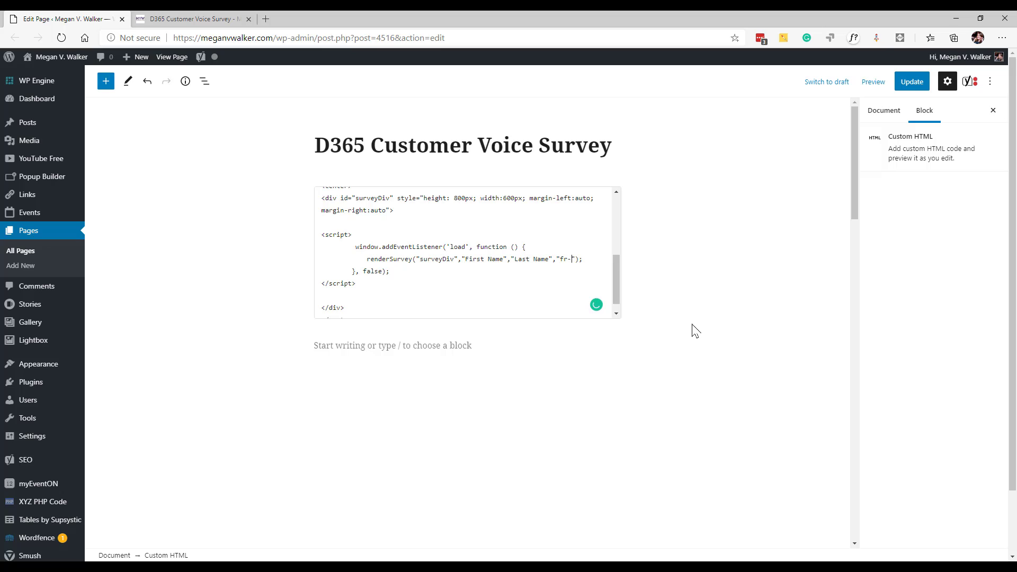
text(FR)
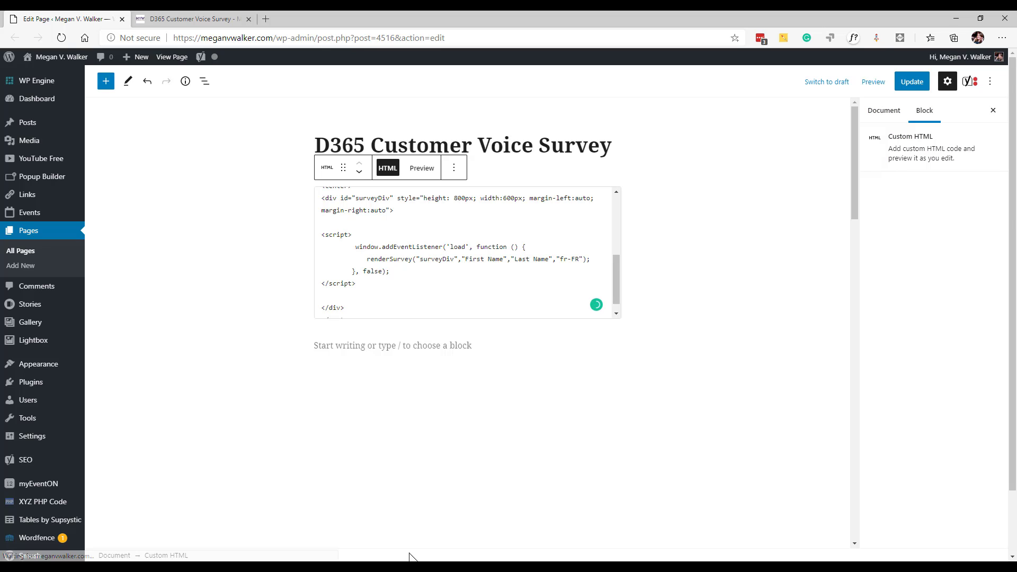
- Switch to the Event Feedback workbook in Excel and examine the language codes heading the translation columns in row 1
click(143, 565)
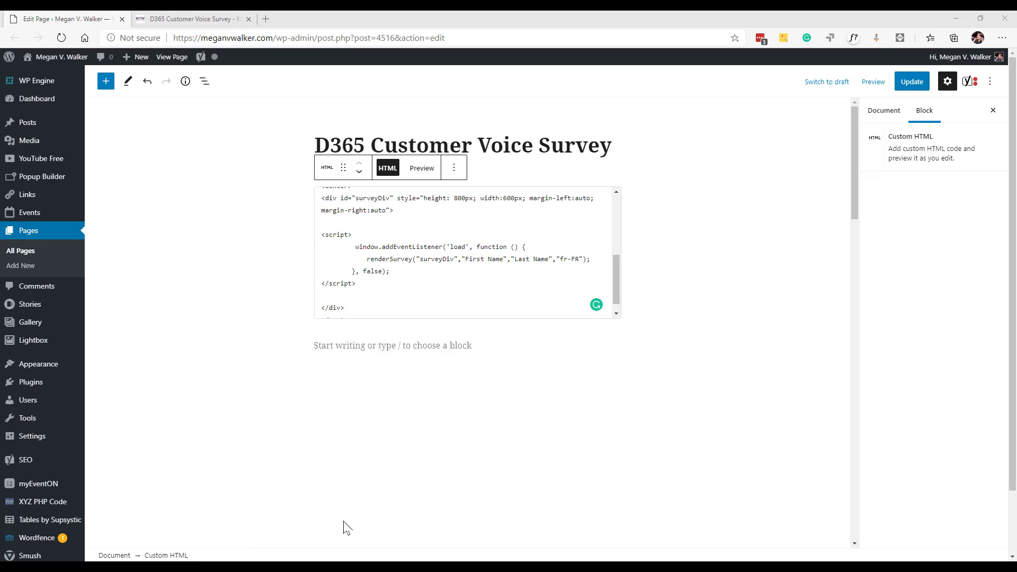
click(312, 486)
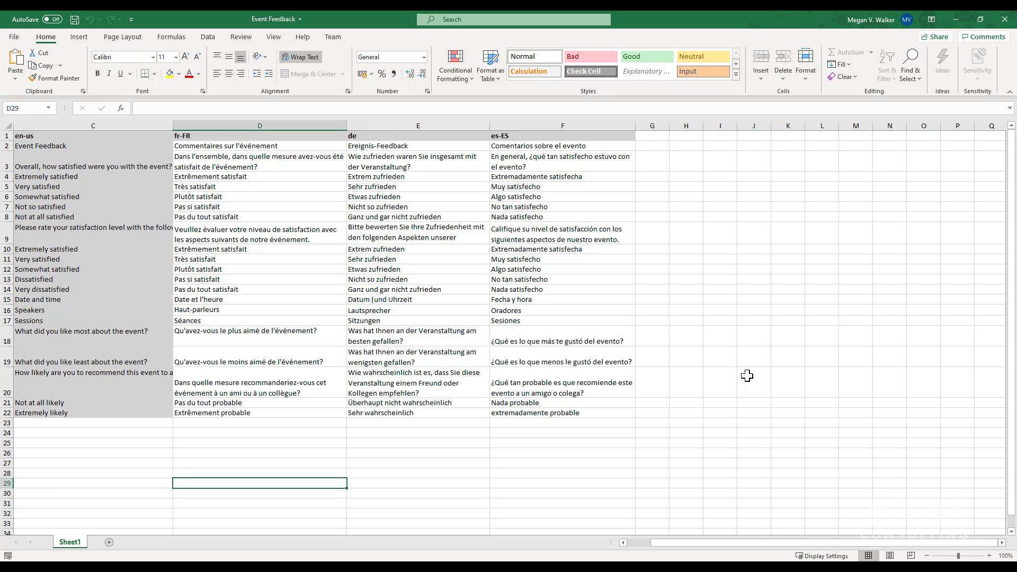
click(118, 136)
click(186, 138)
click(365, 139)
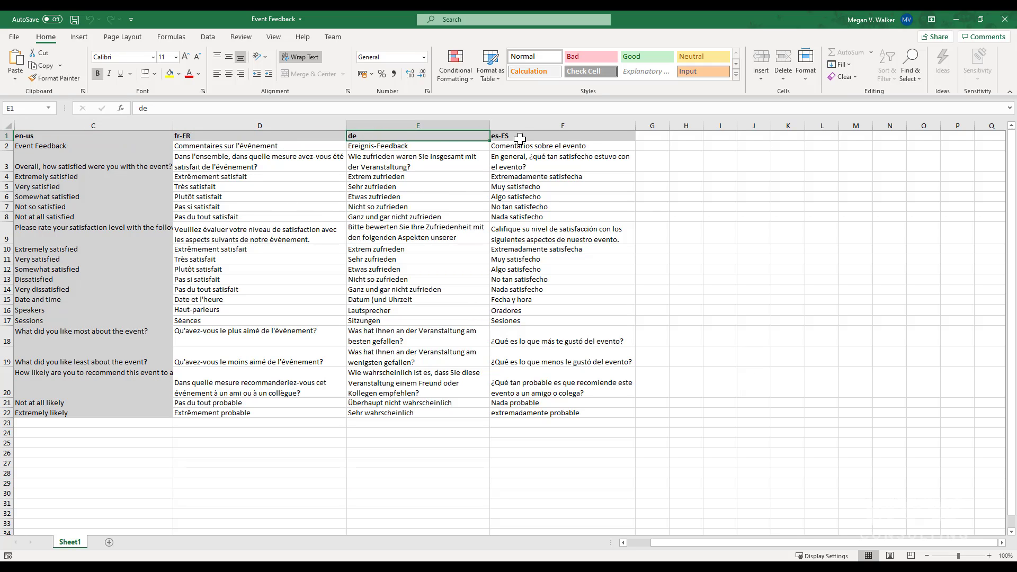
click(513, 140)
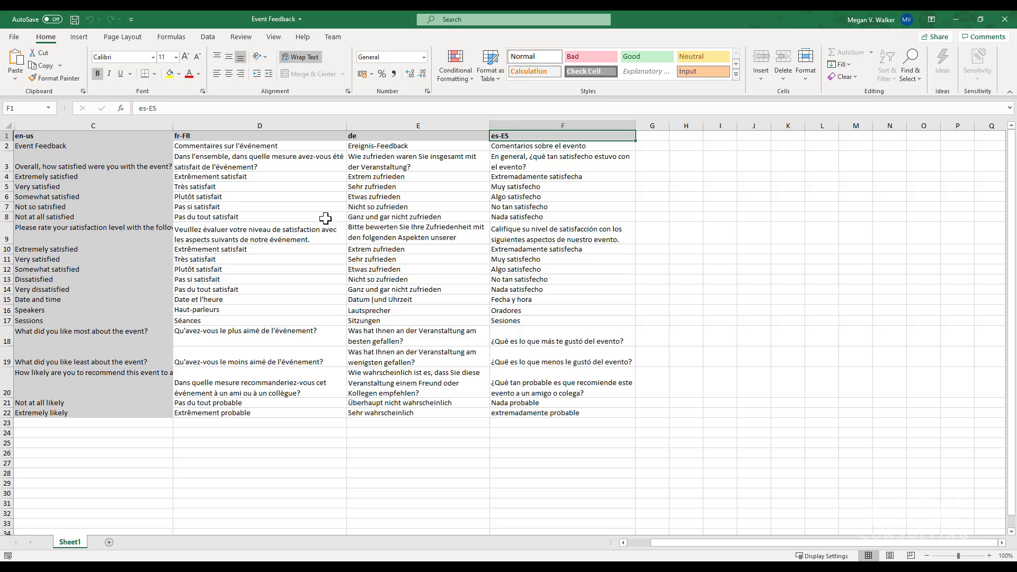
click(259, 139)
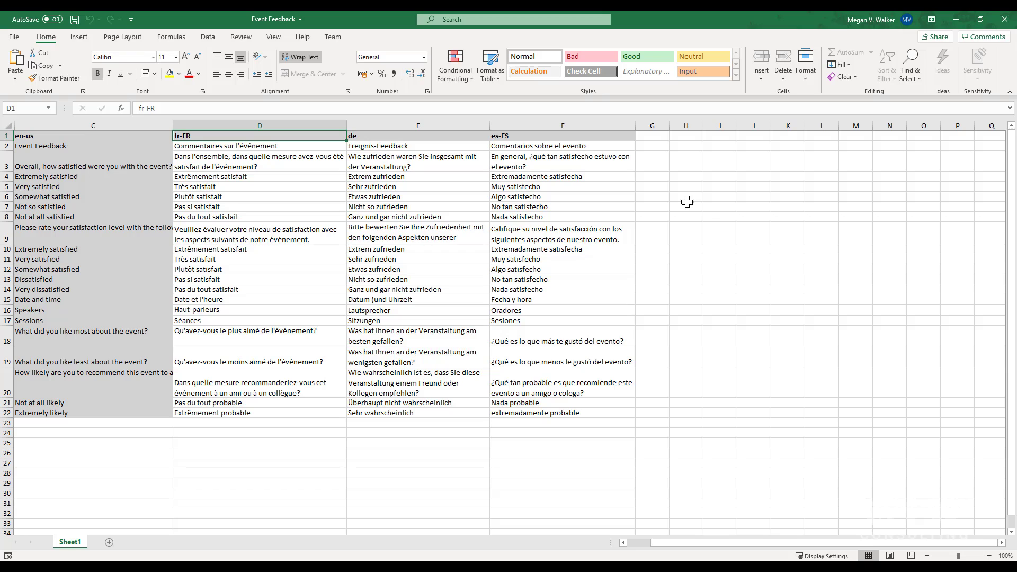
click(373, 137)
click(538, 134)
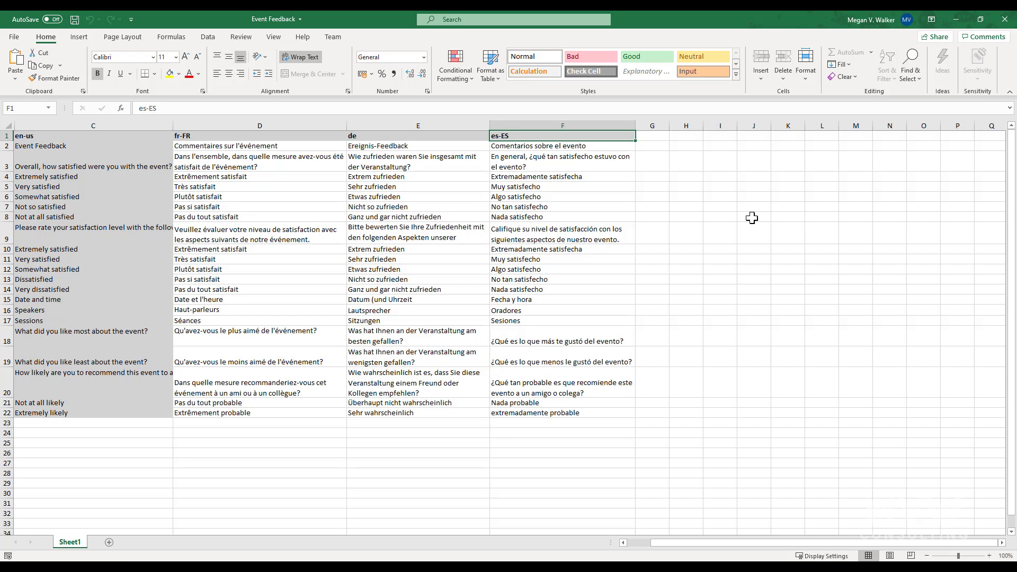
click(955, 19)
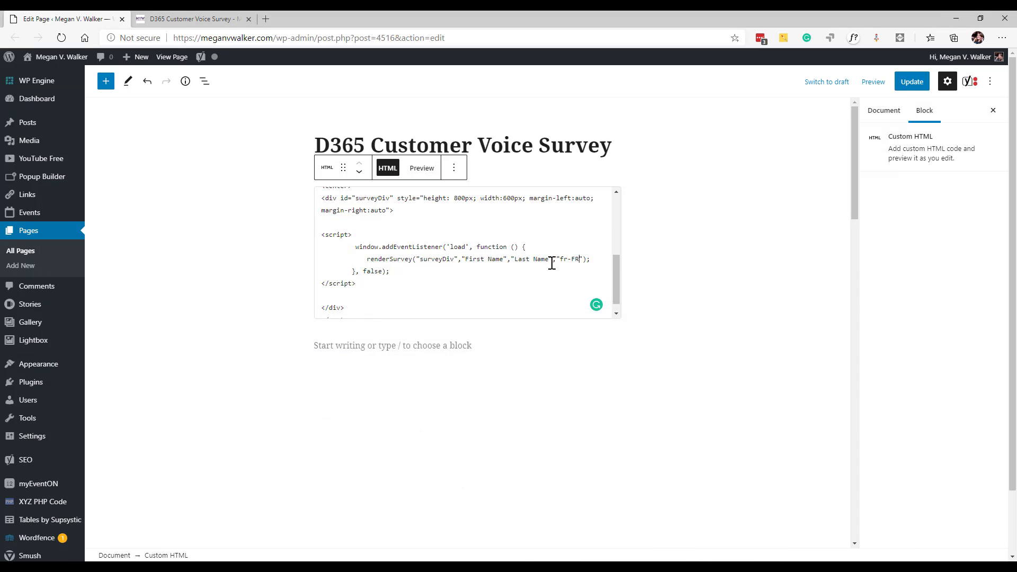
- Check the locale argument in the WordPress page editor, and examine the published page's embedded survey and its language choices, keeping français selected
drag(560, 259, 578, 259)
click(190, 19)
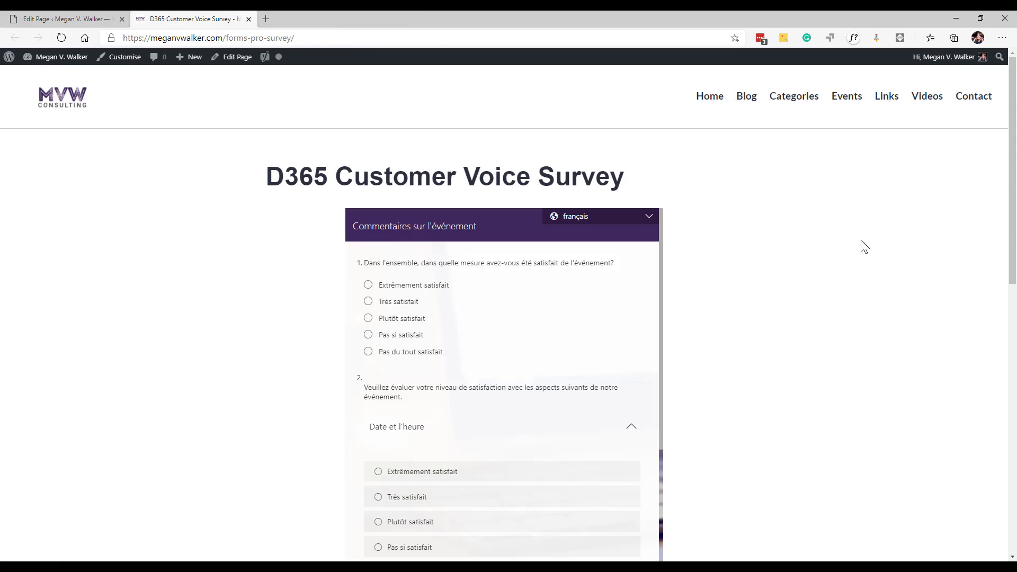
scroll(862, 246, down, 2)
scroll(862, 245, up, 2)
click(644, 218)
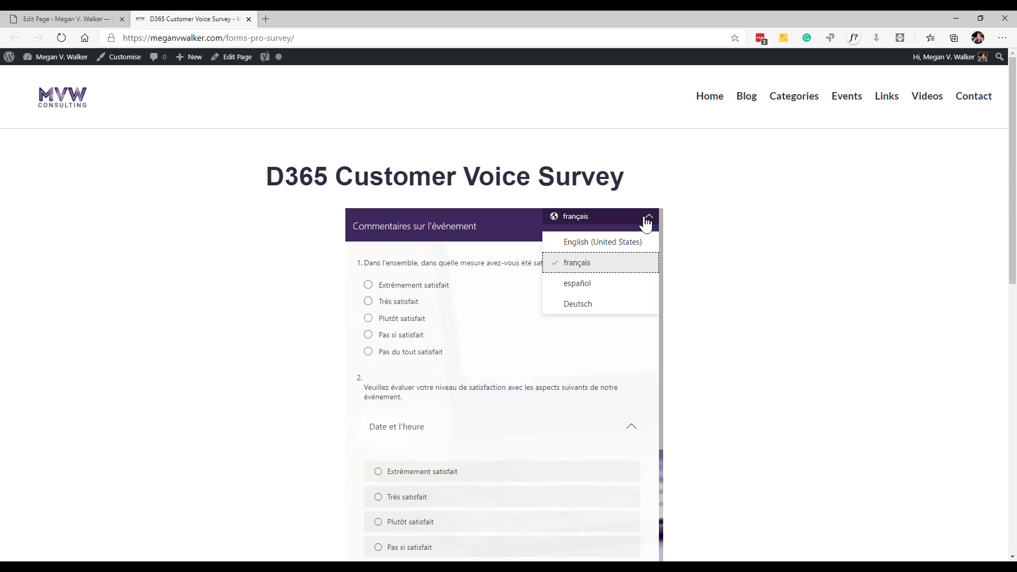
click(603, 262)
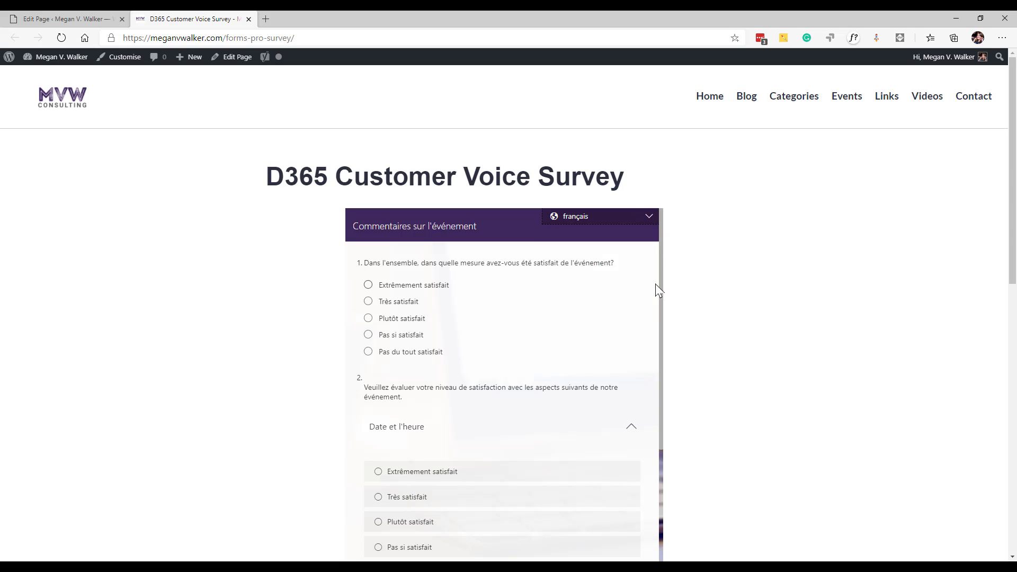
click(649, 218)
click(610, 265)
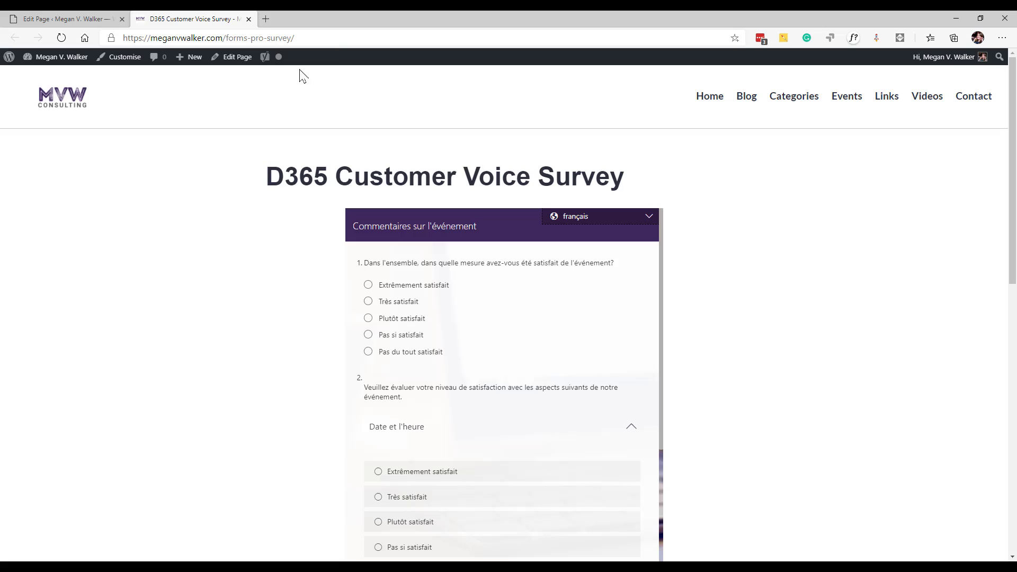
- Switch the embedded survey's language to Deutsch and reload the published page to test which language it loads in
click(333, 38)
click(618, 228)
click(579, 303)
click(313, 38)
key(Return)
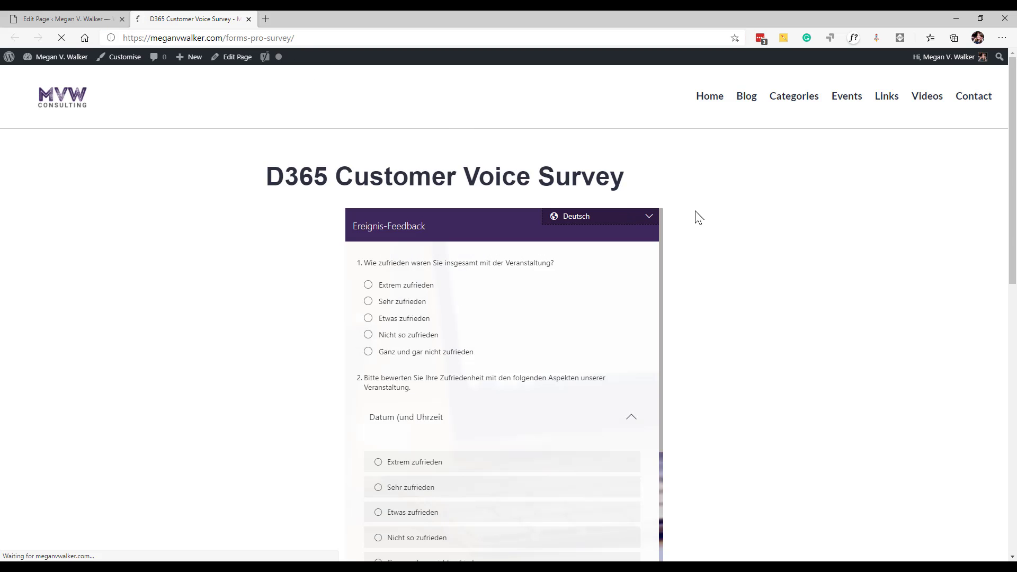